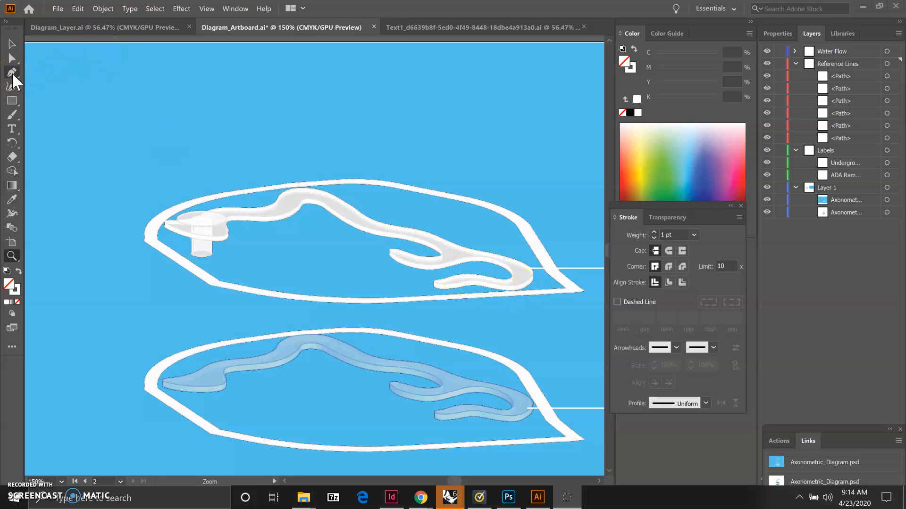
# With the Pen tool, draw a curved segment about 0.74 in wide above the upper outline and shape its direction handles.
pyautogui.click(12, 73)
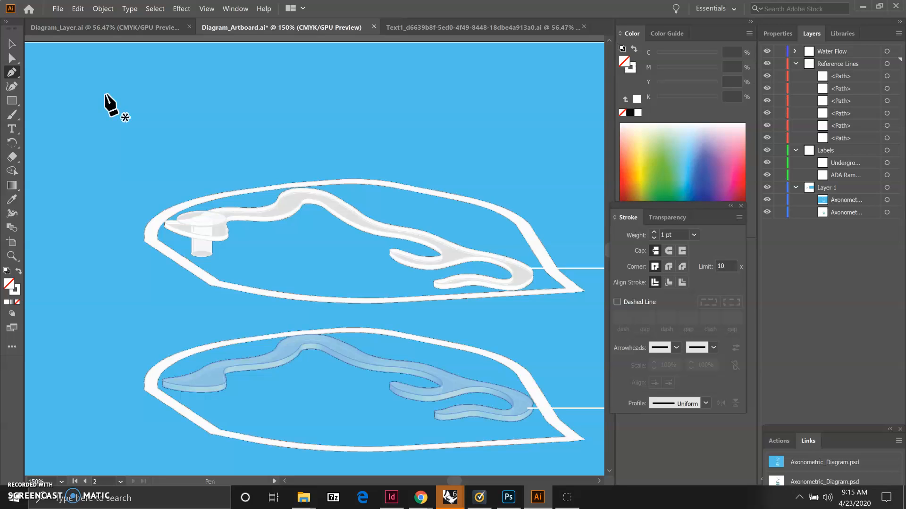
pyautogui.click(104, 94)
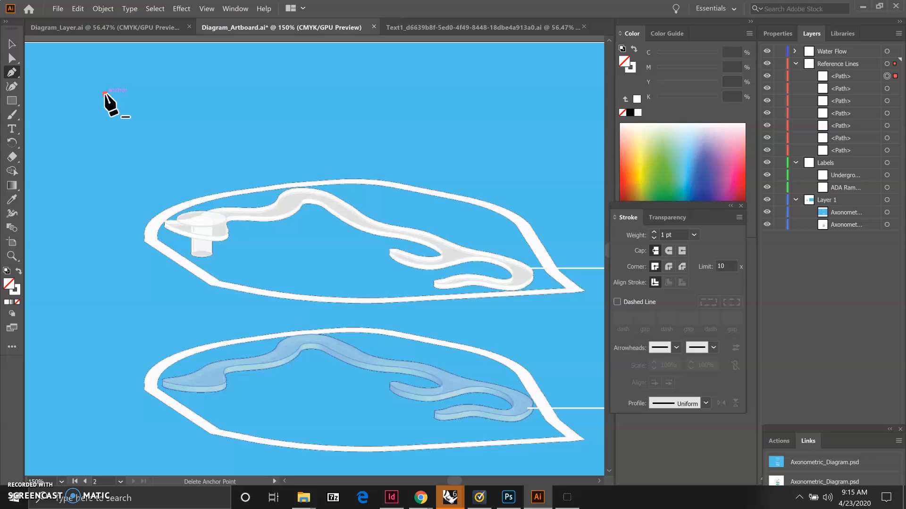
pyautogui.click(172, 93)
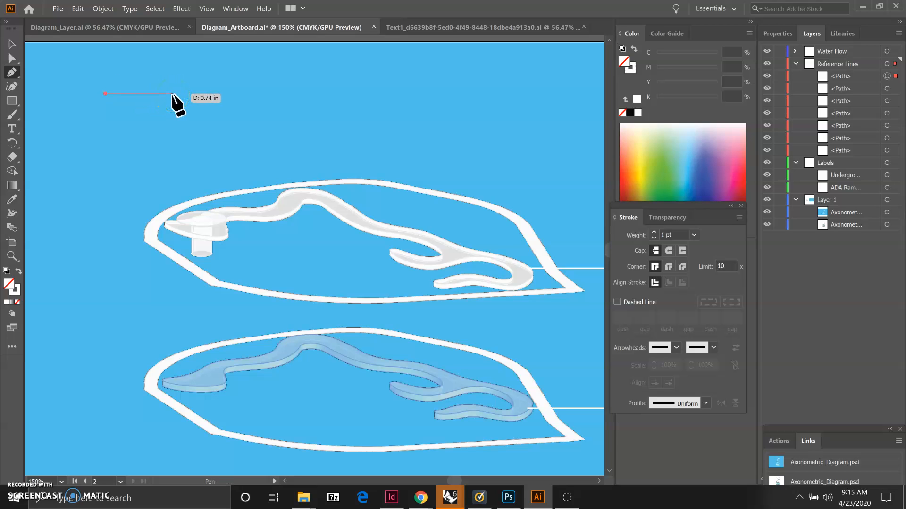
pyautogui.keyDown('ctrl'); pyautogui.click(172, 95); pyautogui.keyUp('ctrl')
pyautogui.moveTo(172, 95); pyautogui.dragTo(172, 131)
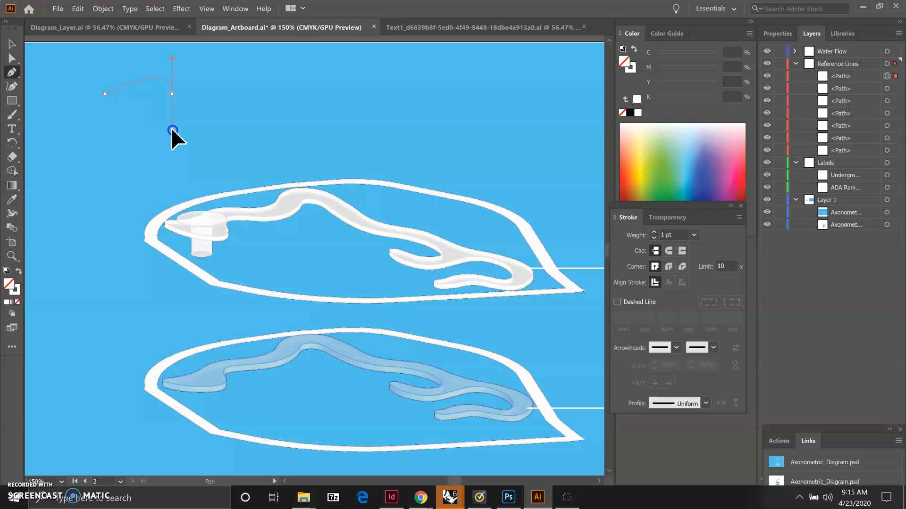
pyautogui.moveTo(172, 128); pyautogui.dragTo(171, 68)
pyautogui.moveTo(173, 64); pyautogui.dragTo(181, 116)
pyautogui.moveTo(176, 70); pyautogui.dragTo(174, 63)
pyautogui.moveTo(173, 66); pyautogui.dragTo(207, 67)
# Extend the path with an upward-arching second segment to complete a single wave, and end the path.
pyautogui.moveTo(212, 69); pyautogui.dragTo(258, 96)
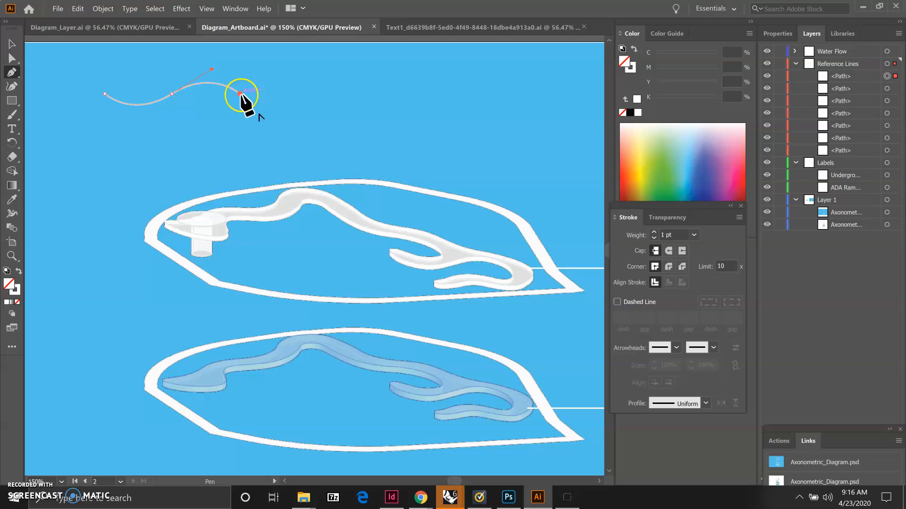
pyautogui.moveTo(241, 95); pyautogui.dragTo(243, 110)
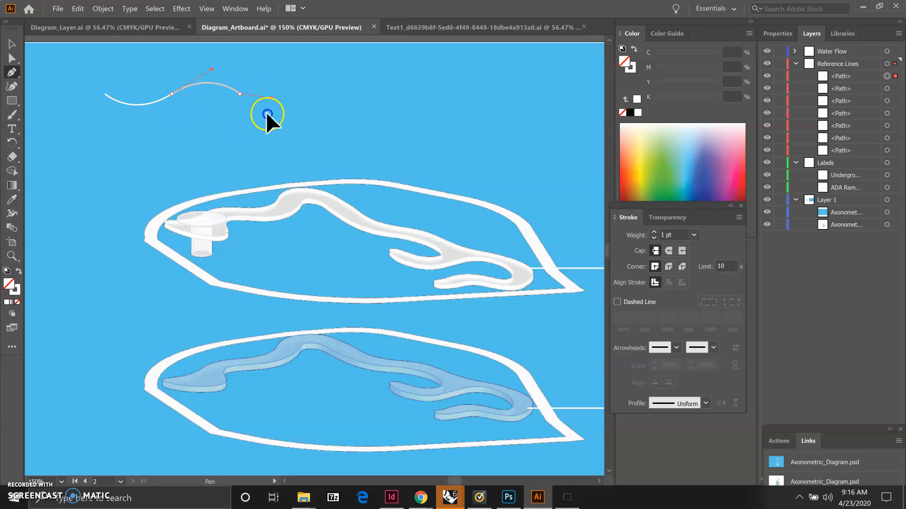
pyautogui.moveTo(267, 71); pyautogui.dragTo(293, 47)
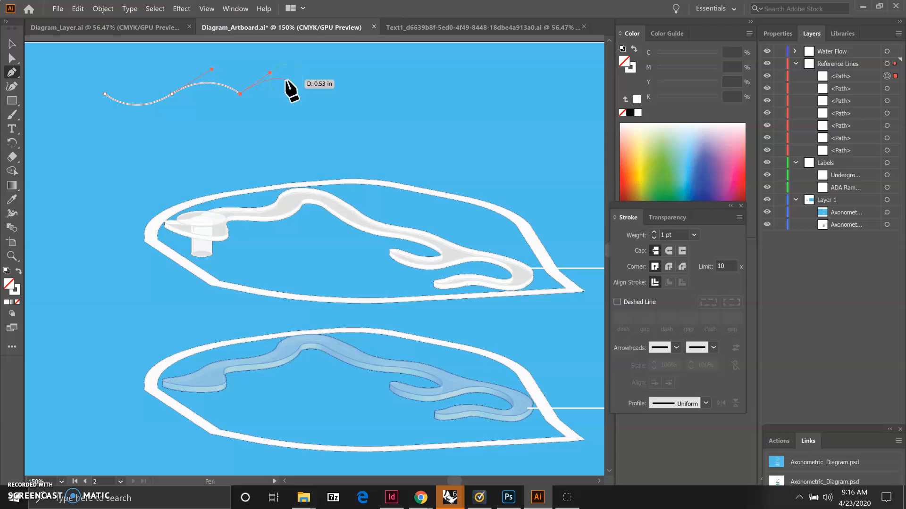
pyautogui.press('ctrl')
pyautogui.keyDown('ctrl'); pyautogui.click(285, 79); pyautogui.keyUp('ctrl')
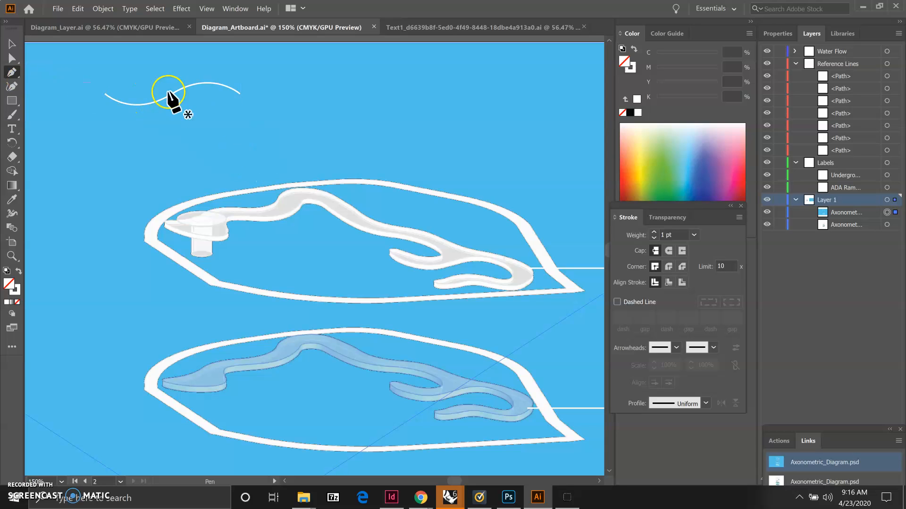
# Draw a second wavy open path with three anchors below the first wave and end the path.
pyautogui.keyDown('ctrl'); pyautogui.click(75, 180); pyautogui.keyUp('ctrl')
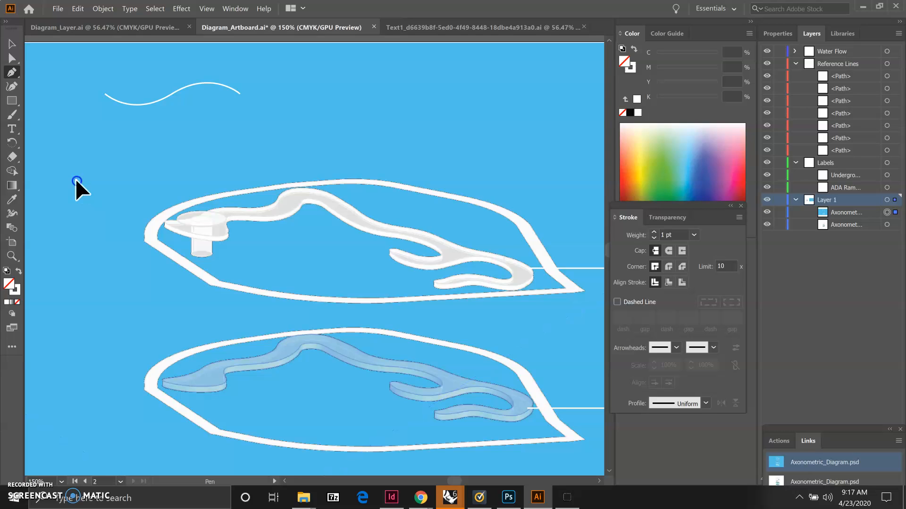
pyautogui.moveTo(76, 180); pyautogui.dragTo(76, 134)
pyautogui.moveTo(99, 141); pyautogui.dragTo(147, 120)
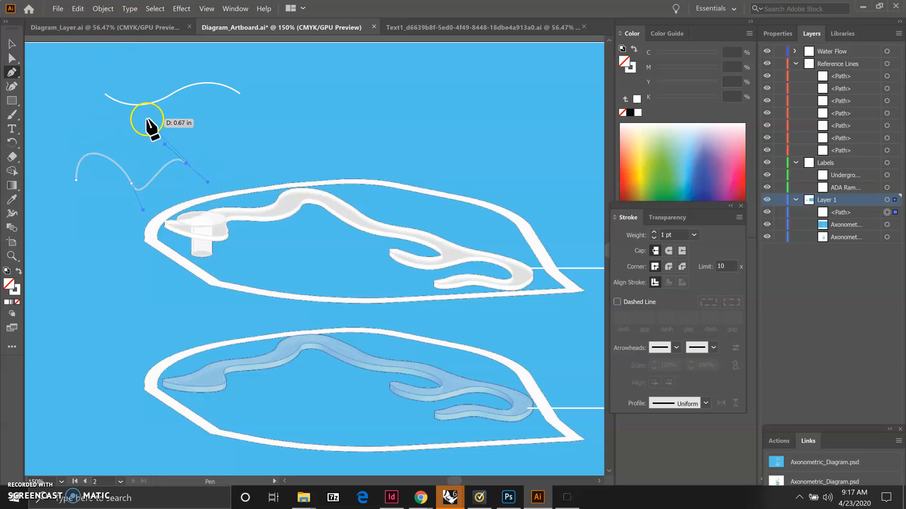
pyautogui.click(293, 144)
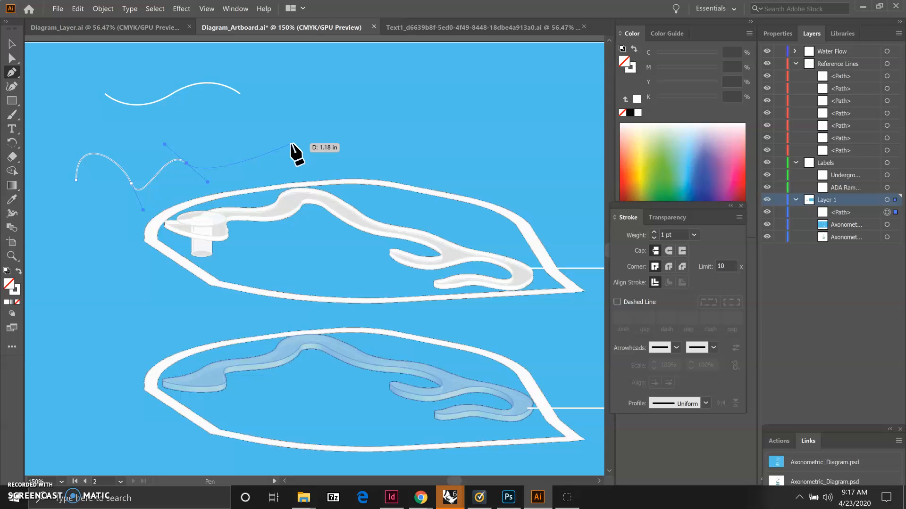
pyautogui.keyDown('ctrl'); pyautogui.click(291, 144); pyautogui.keyUp('ctrl')
# Flatten the lower wave's first arch by adjusting the handles of its middle and starting anchors with Direct Selection.
pyautogui.click(11, 44)
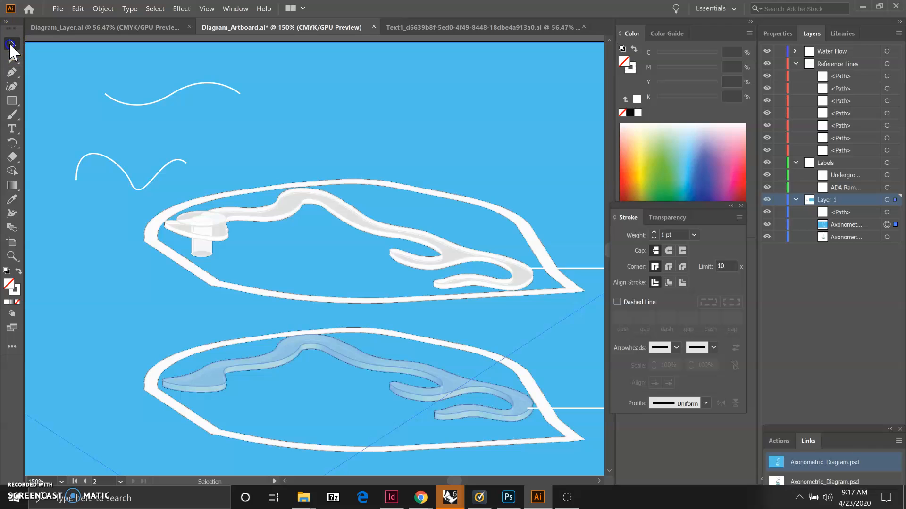
pyautogui.click(112, 162)
pyautogui.click(40, 81)
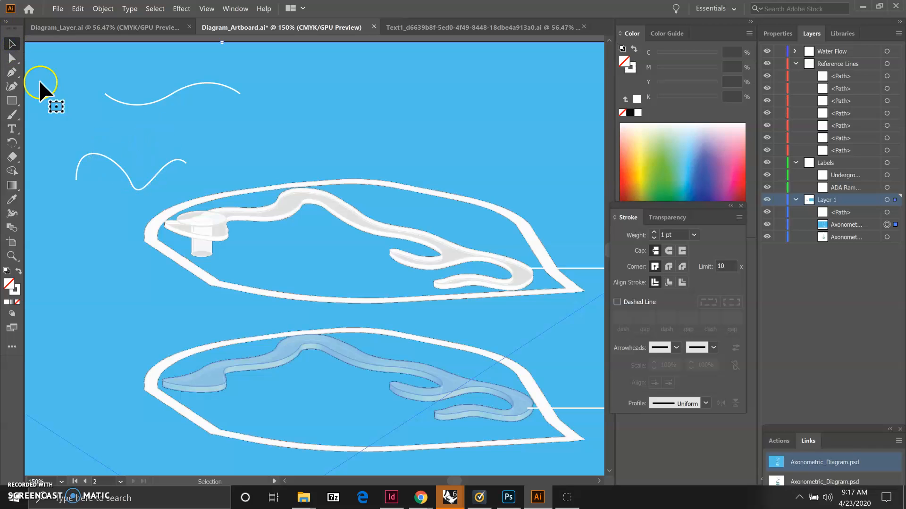
pyautogui.click(13, 57)
pyautogui.click(116, 168)
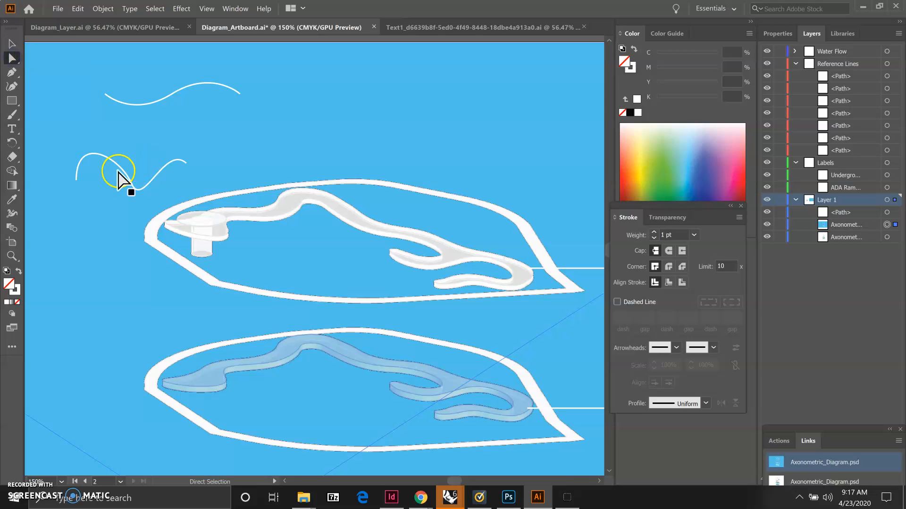
pyautogui.moveTo(119, 165); pyautogui.dragTo(95, 203)
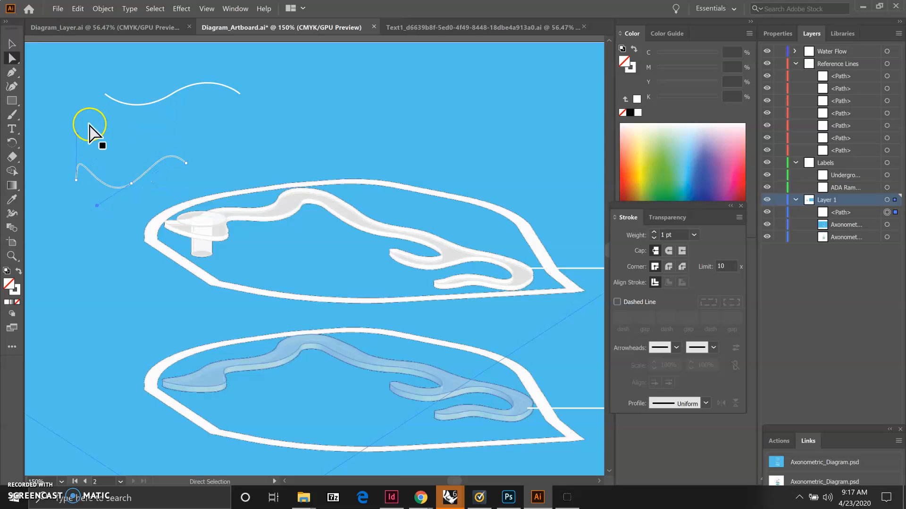
pyautogui.moveTo(76, 133); pyautogui.dragTo(112, 156)
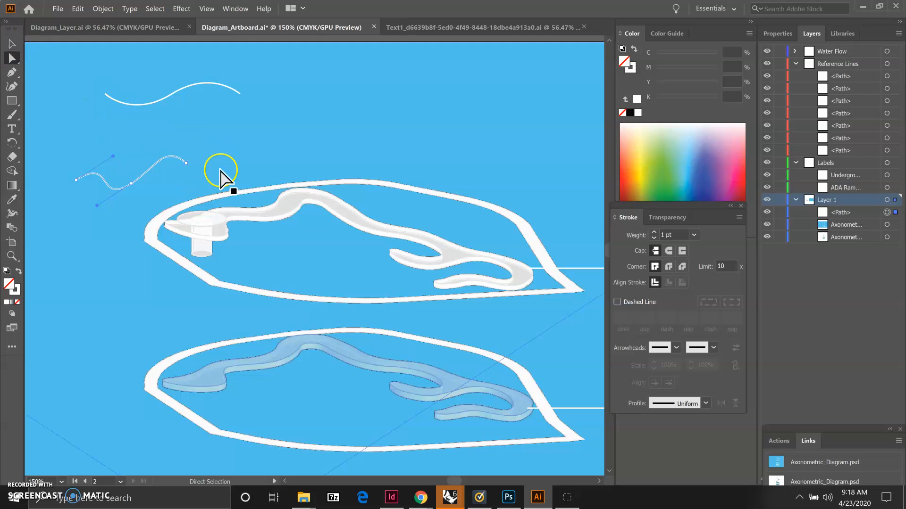
# Move the lower wave's end anchor outward and flatten the curve leaving its middle anchor.
pyautogui.moveTo(186, 163); pyautogui.dragTo(218, 168)
pyautogui.click(162, 117)
pyautogui.click(138, 185)
pyautogui.moveTo(157, 175); pyautogui.dragTo(161, 182)
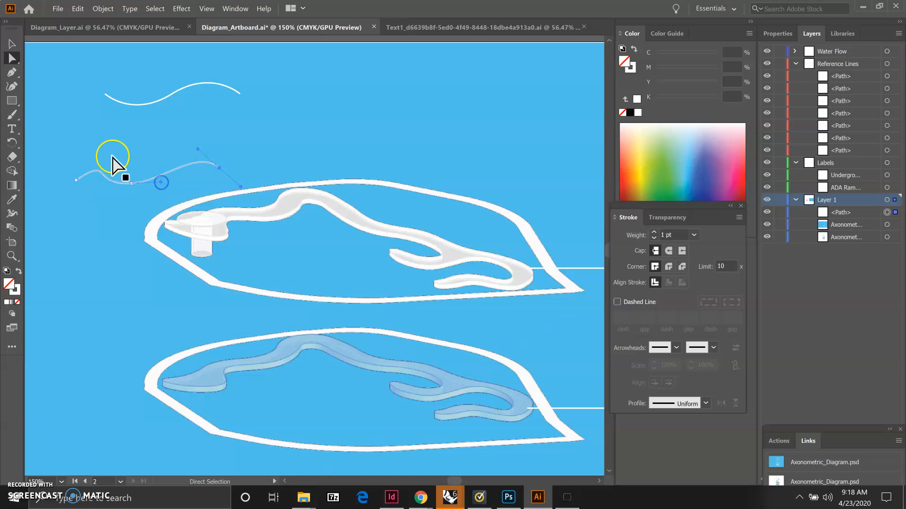
# Soften the lower wave's starting curve, pull its end anchor slightly inward, and deselect the path.
pyautogui.click(76, 180)
pyautogui.moveTo(112, 156); pyautogui.dragTo(113, 170)
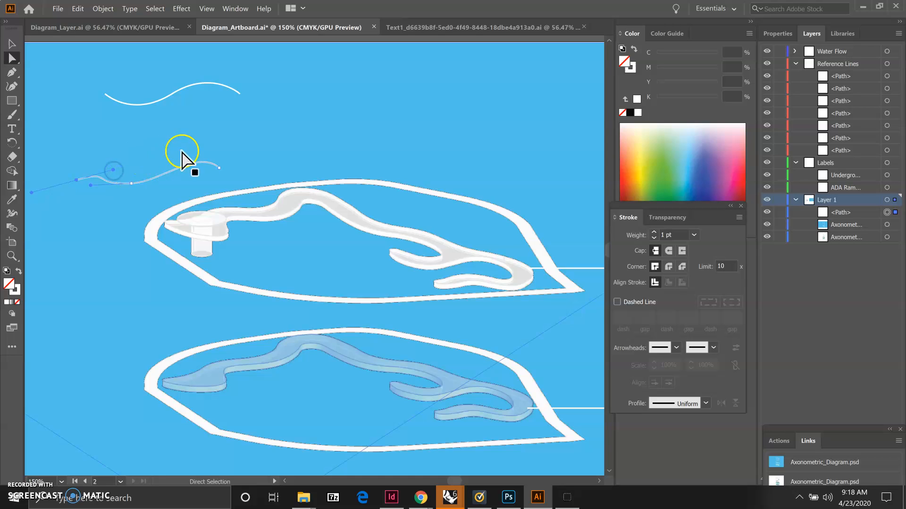
pyautogui.moveTo(219, 168)
pyautogui.mouseDown()
pyautogui.moveTo(240, 171)
pyautogui.moveTo(211, 173)
pyautogui.mouseUp()
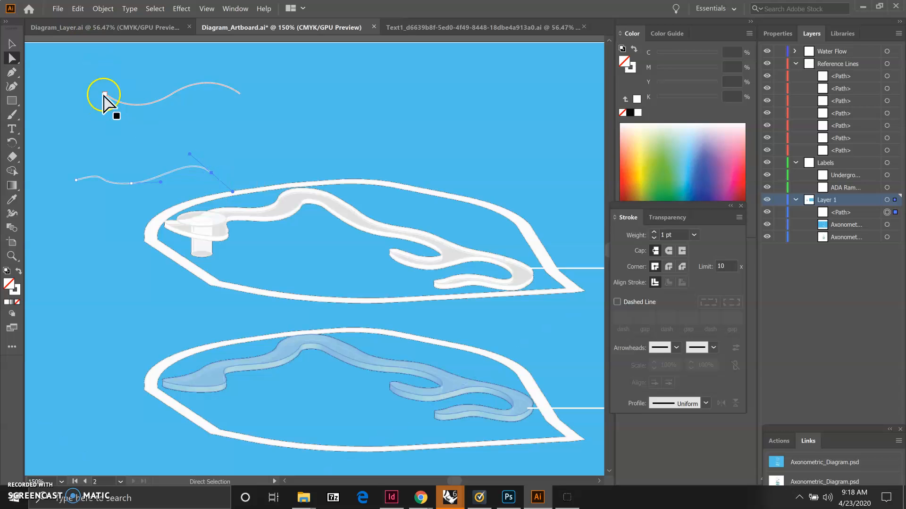
pyautogui.click(12, 45)
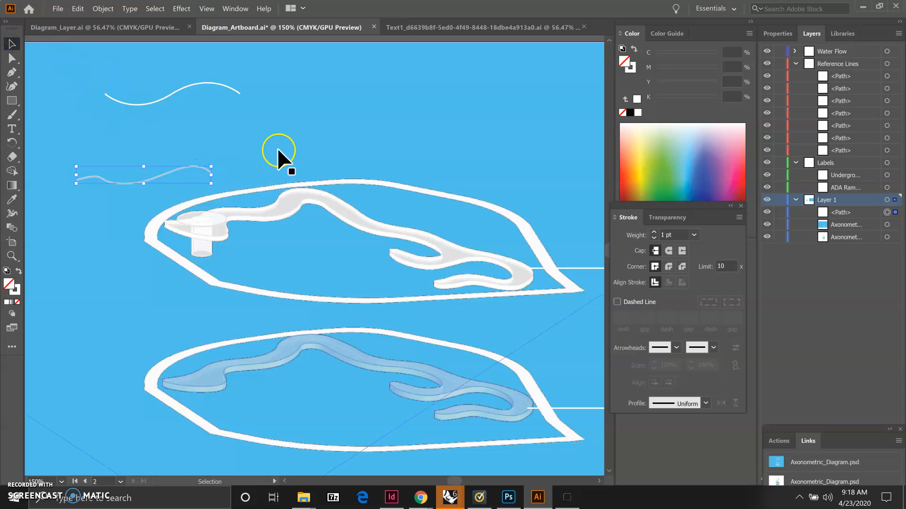
pyautogui.click(282, 134)
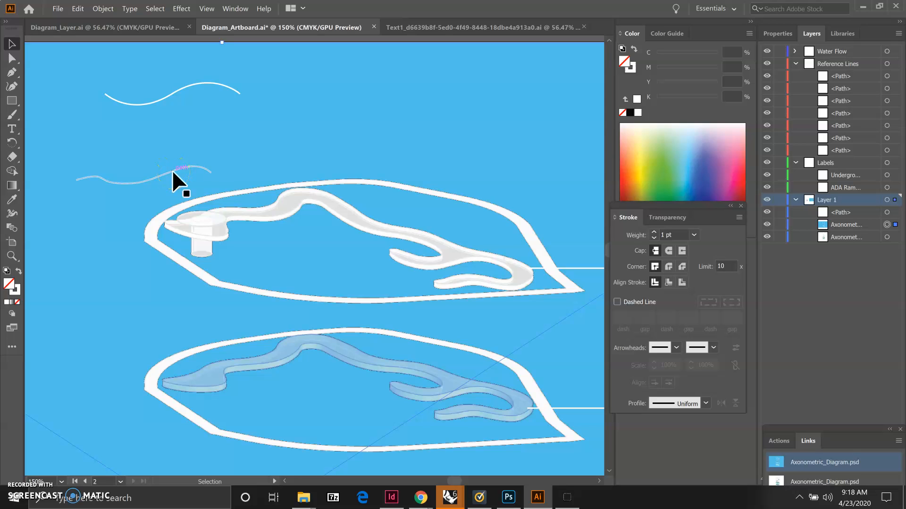
pyautogui.click(213, 165)
# Show the saved colors of My Library and select the upper wave path.
pyautogui.click(845, 34)
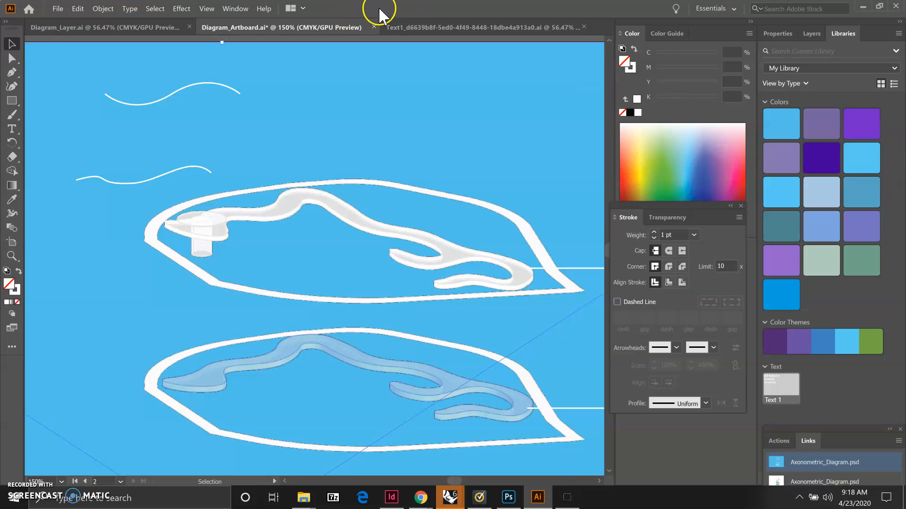
pyautogui.click(231, 8)
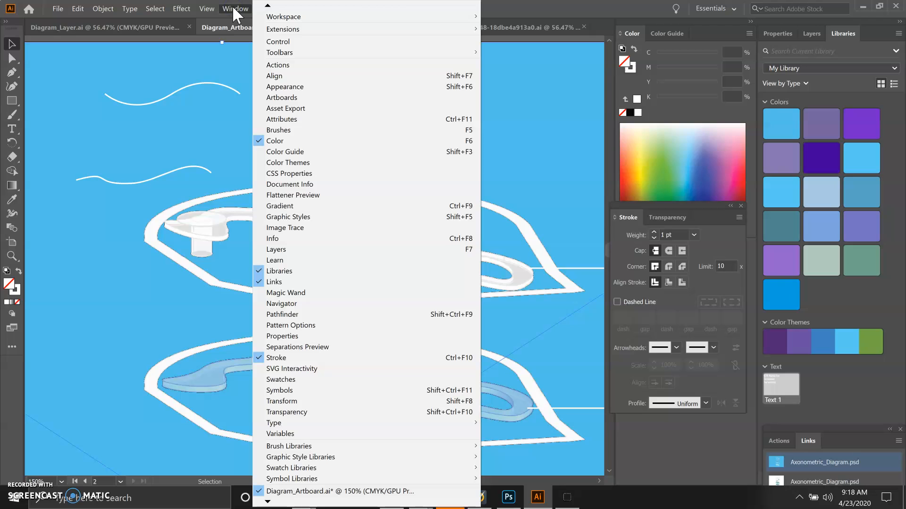
pyautogui.click(289, 271)
pyautogui.click(564, 9)
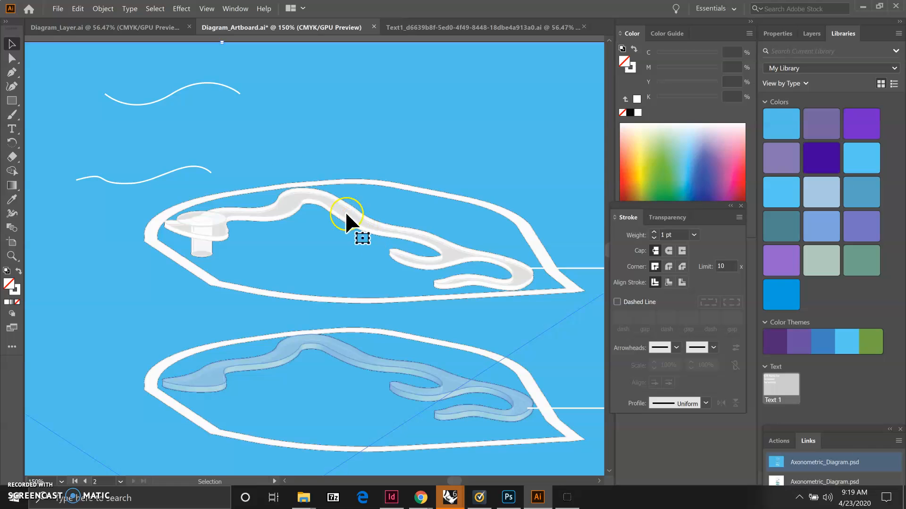
pyautogui.click(216, 84)
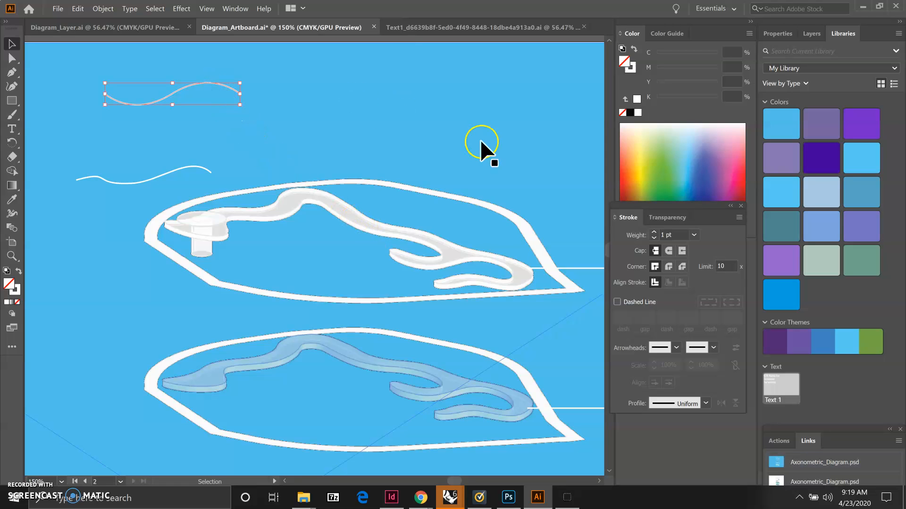
# Try the medium-blue "Used Poo..." library color as the upper wave's fill and reset the fill to None.
pyautogui.click(861, 192)
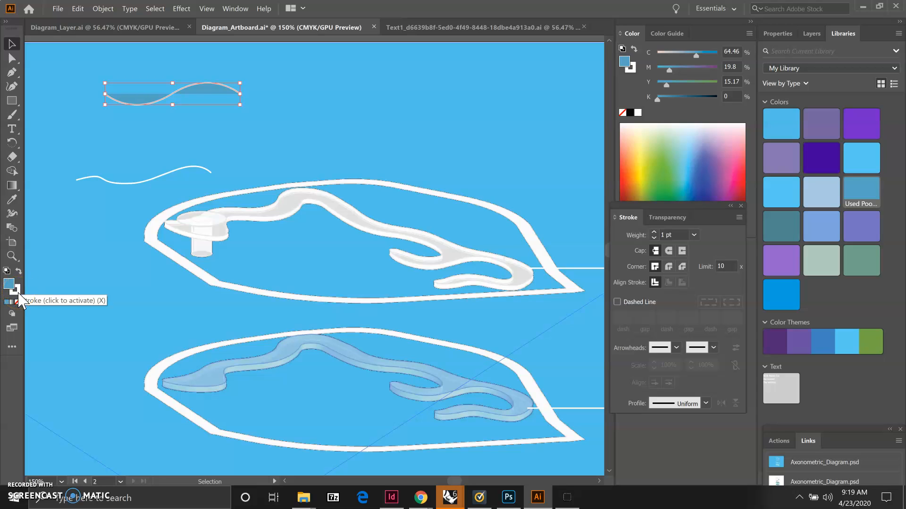
pyautogui.click(9, 285)
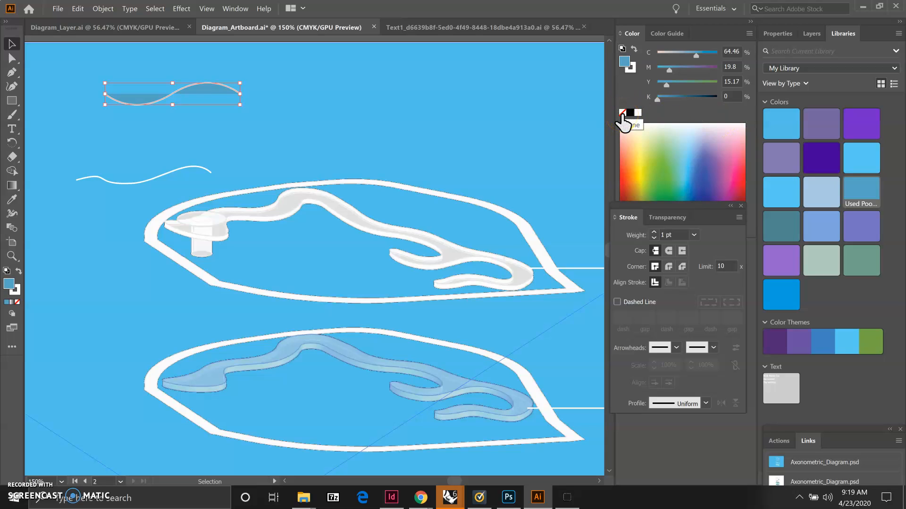
pyautogui.click(622, 114)
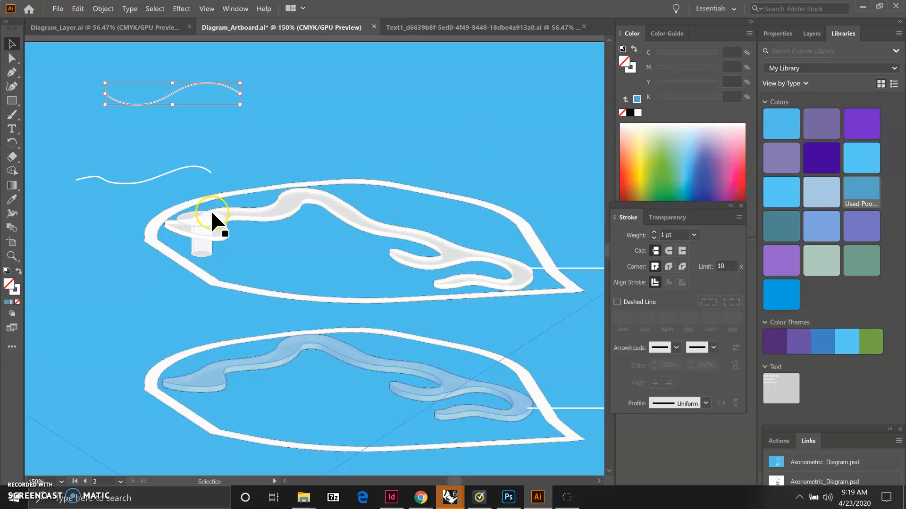
# Set the upper wave's stroke to the medium-blue "Used Poo..." library color (C 64.46, M 19.8, Y 15.17, K 0) and deselect it.
pyautogui.doubleClick(16, 290)
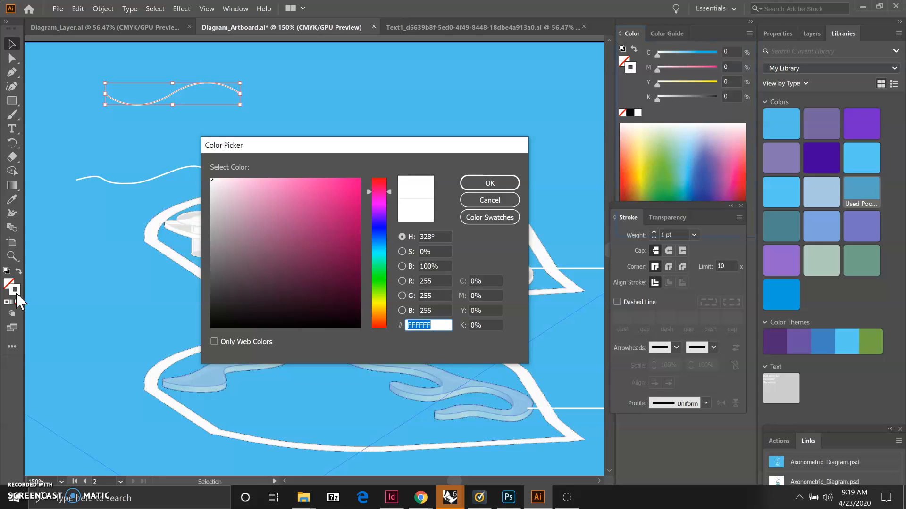
pyautogui.click(15, 292)
pyautogui.click(499, 218)
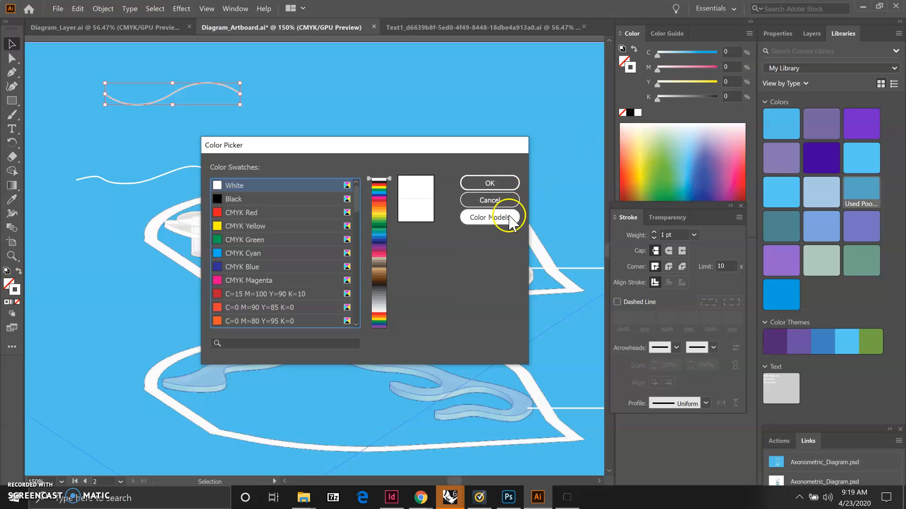
pyautogui.scroll(-5, 260, 262)
pyautogui.scroll(3, 330, 222)
pyautogui.click(489, 201)
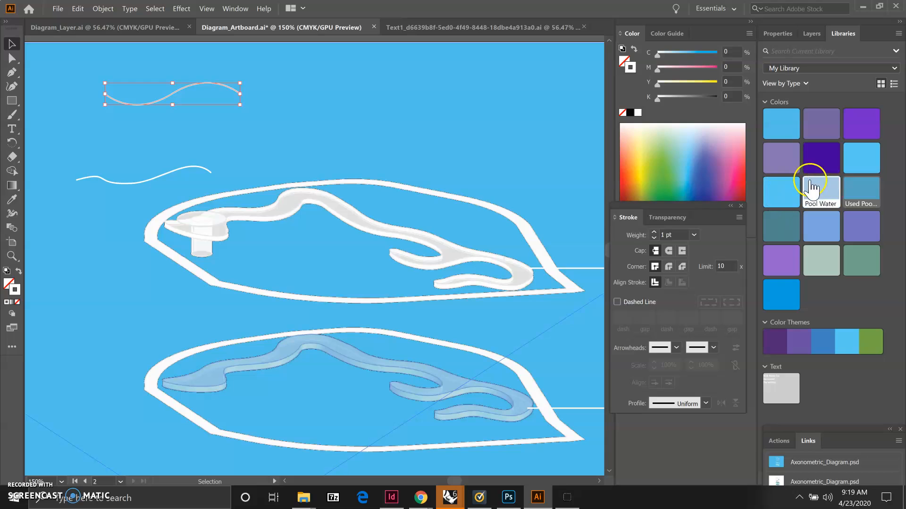
pyautogui.click(858, 193)
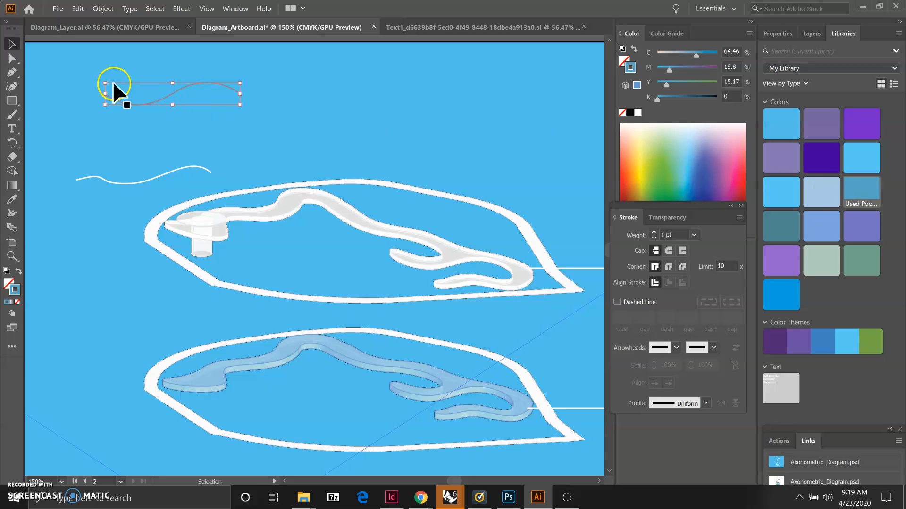
pyautogui.click(320, 133)
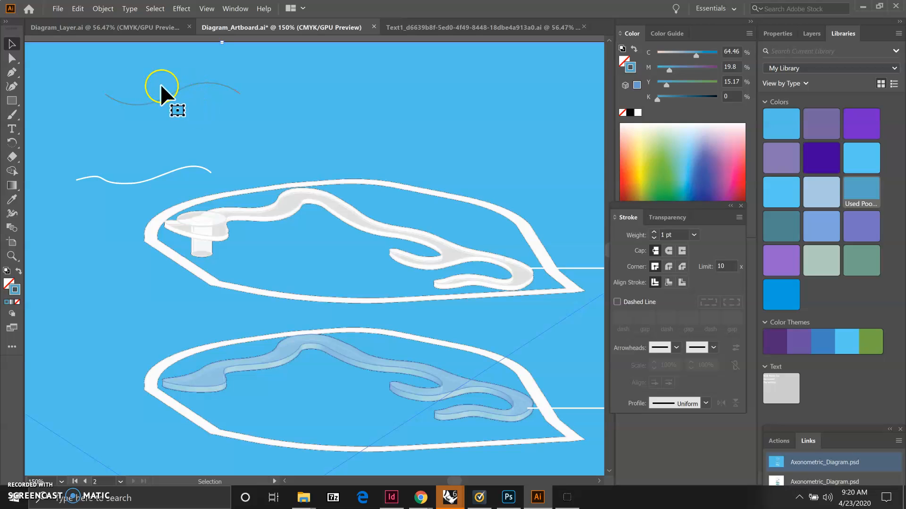
# Move the blue wave onto the upper diagram's white channel and align its middle anchor with the channel's first bend.
pyautogui.moveTo(174, 90)
pyautogui.mouseDown()
pyautogui.moveTo(261, 160)
pyautogui.moveTo(290, 201)
pyautogui.mouseUp()
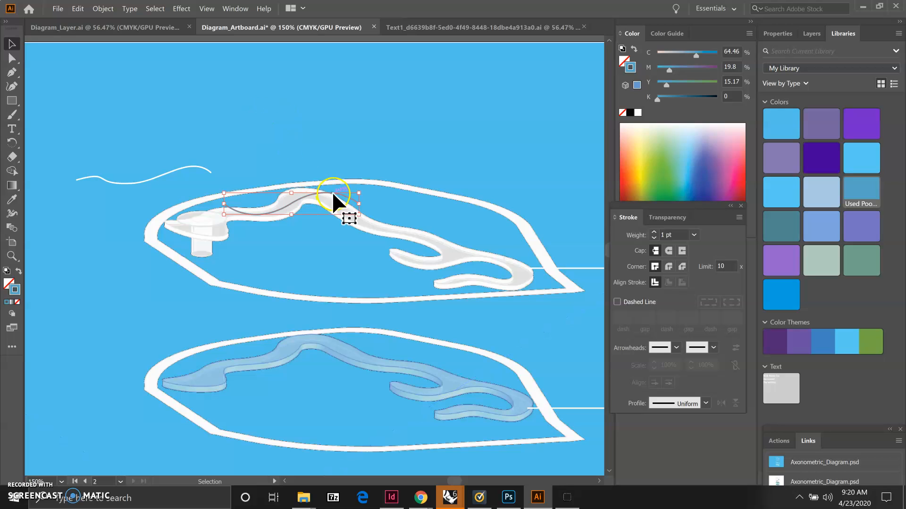
pyautogui.click(12, 58)
pyautogui.moveTo(291, 204)
pyautogui.mouseDown()
pyautogui.moveTo(358, 208)
pyautogui.moveTo(344, 209)
pyautogui.mouseUp()
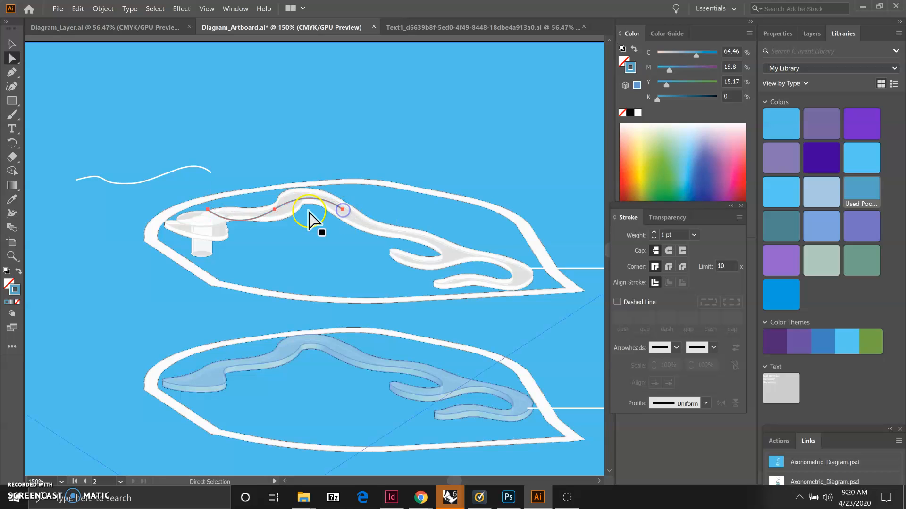
pyautogui.click(208, 212)
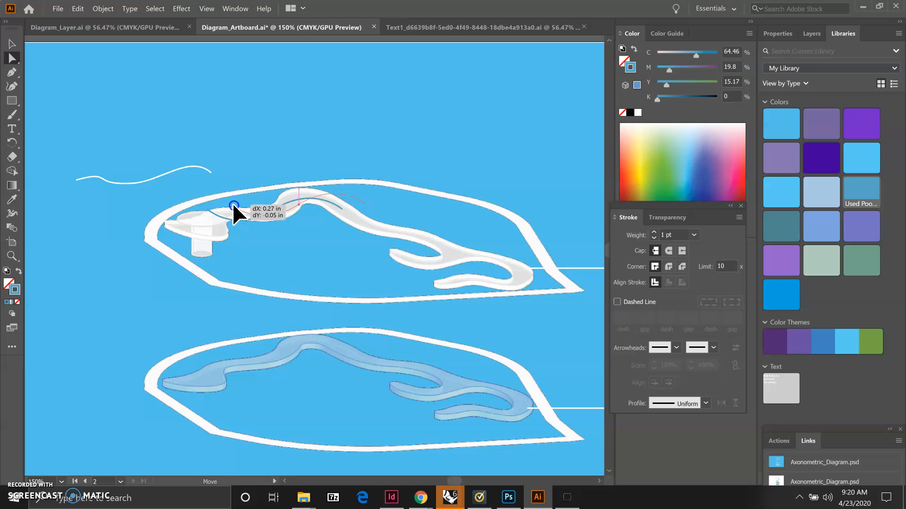
pyautogui.moveTo(275, 208); pyautogui.dragTo(292, 202)
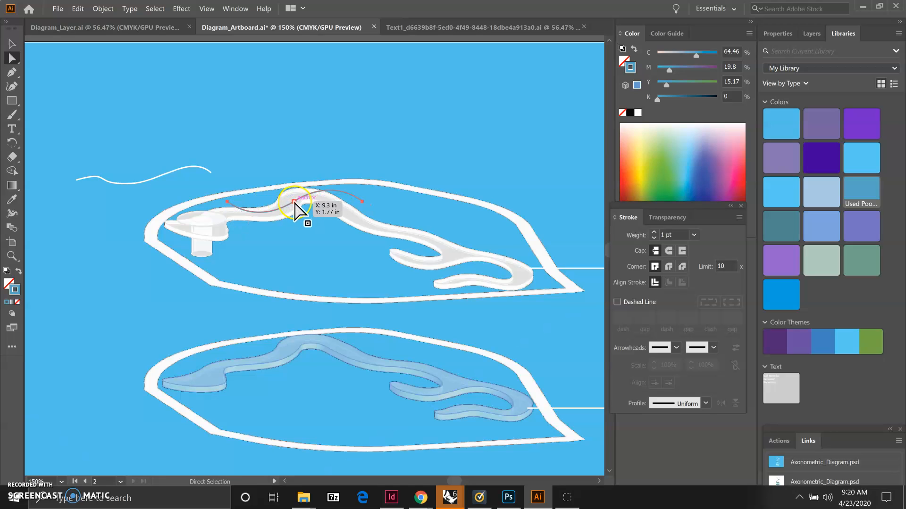
# Examine the direction handles on the blue wave's middle anchor and on the white wave.
pyautogui.rightClick(294, 202)
pyautogui.click(293, 203)
pyautogui.click(167, 174)
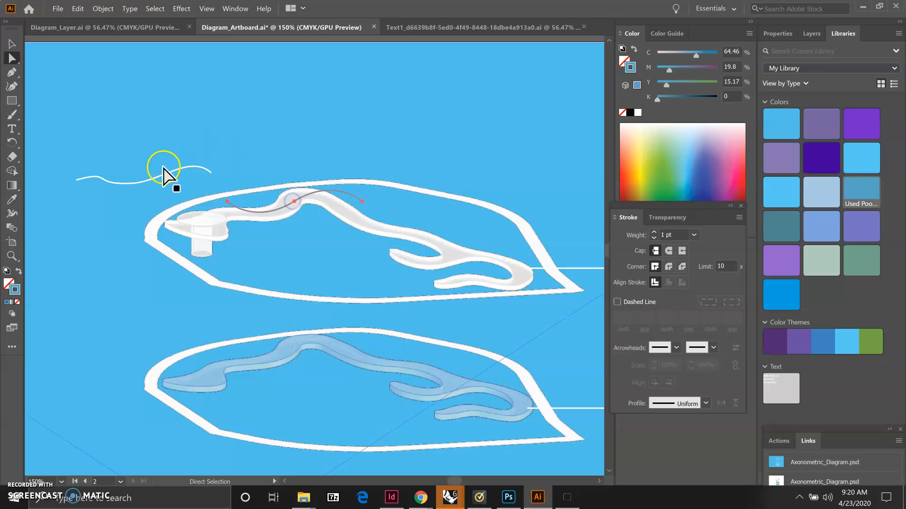
pyautogui.moveTo(193, 166); pyautogui.dragTo(196, 161)
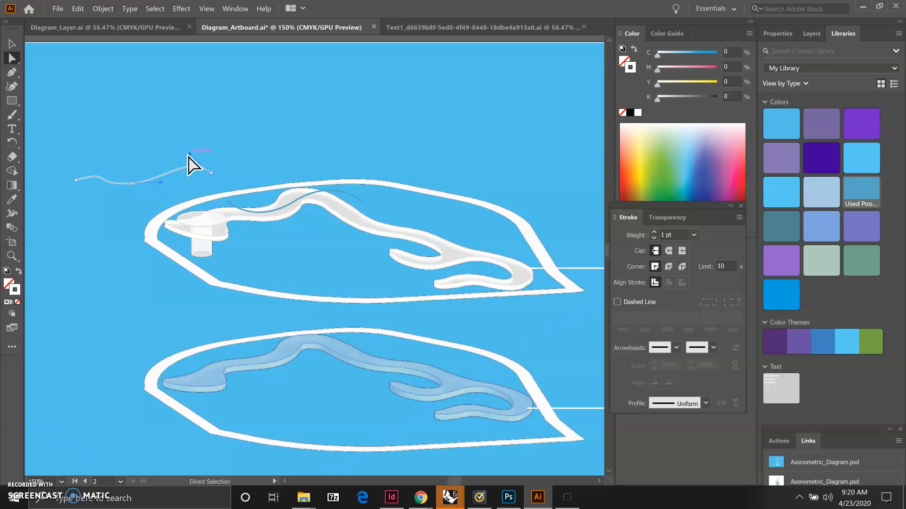
# Reshape the blue wave's crest with its direction handles and pull its end anchor inward so it follows the white channel's bend.
pyautogui.click(292, 202)
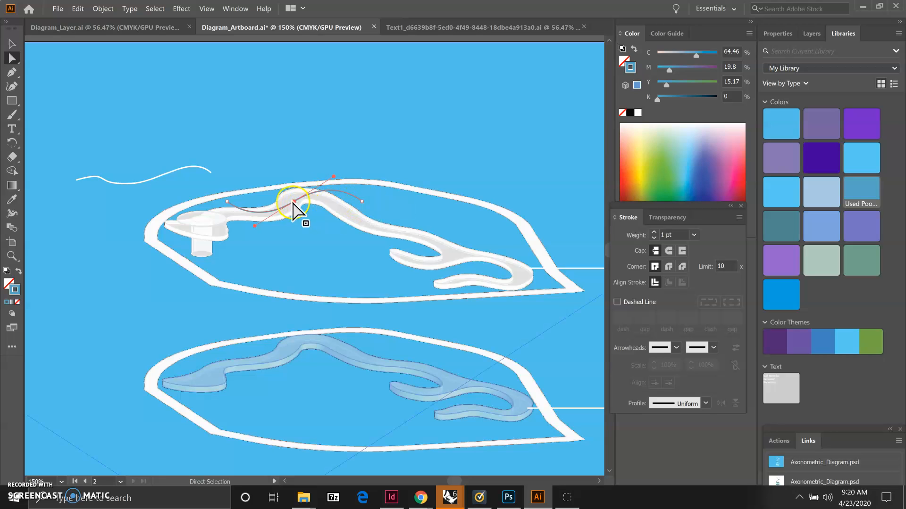
pyautogui.moveTo(333, 176); pyautogui.dragTo(298, 188)
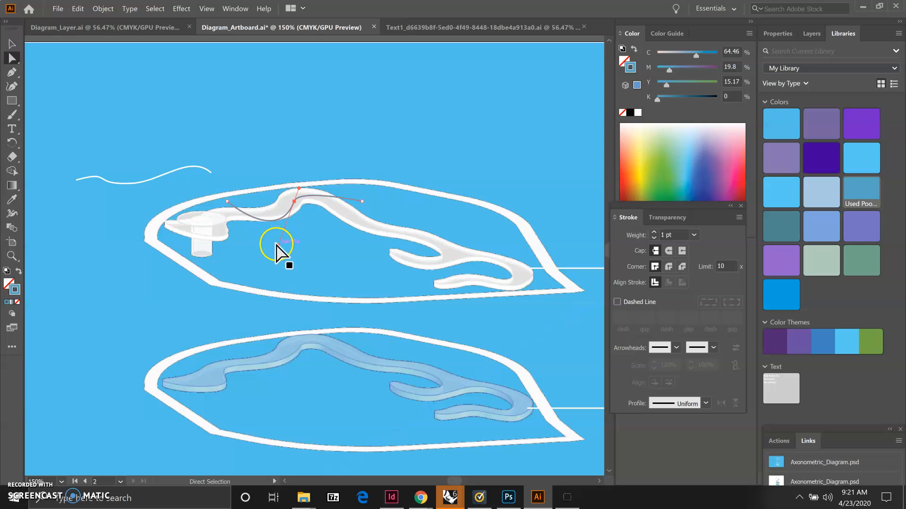
pyautogui.moveTo(362, 202); pyautogui.dragTo(294, 202)
pyautogui.hotkey('ctrl', 'z')
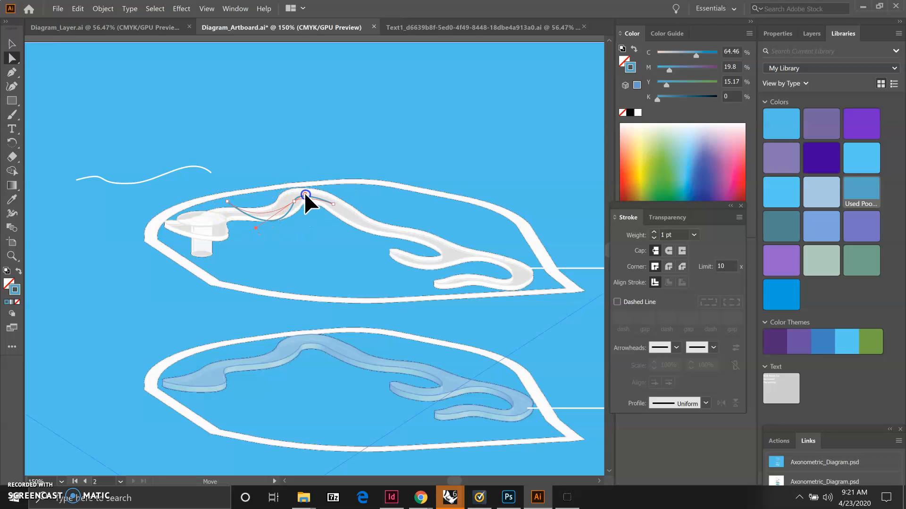
pyautogui.click(303, 192)
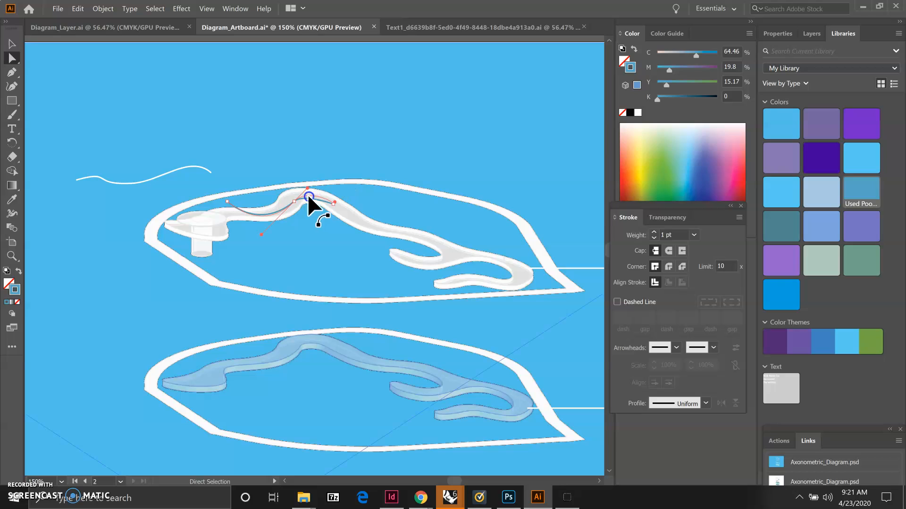
pyautogui.moveTo(307, 193); pyautogui.dragTo(295, 199)
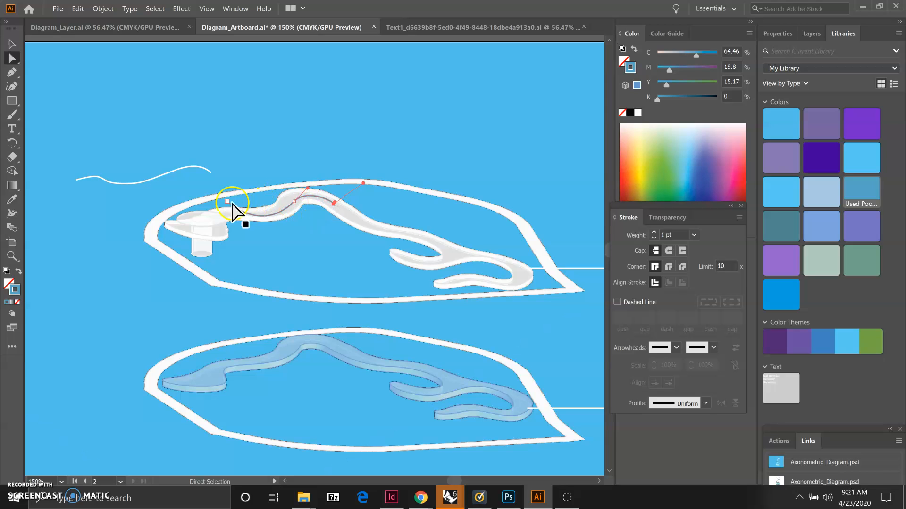
# Shorten the blue wave by moving its start anchor inward along the channel, and fine-tune the curve at its middle anchor.
pyautogui.moveTo(228, 202); pyautogui.dragTo(260, 216)
pyautogui.hotkey('ctrl', 'z')
pyautogui.moveTo(270, 212)
pyautogui.mouseDown()
pyautogui.moveTo(300, 220)
pyautogui.moveTo(270, 212)
pyautogui.mouseUp()
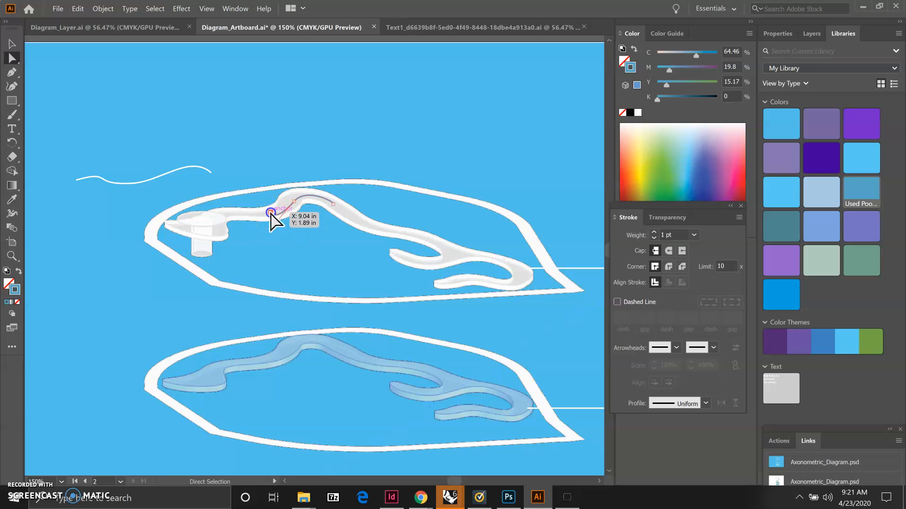
pyautogui.moveTo(335, 202); pyautogui.dragTo(275, 215)
pyautogui.click(291, 203)
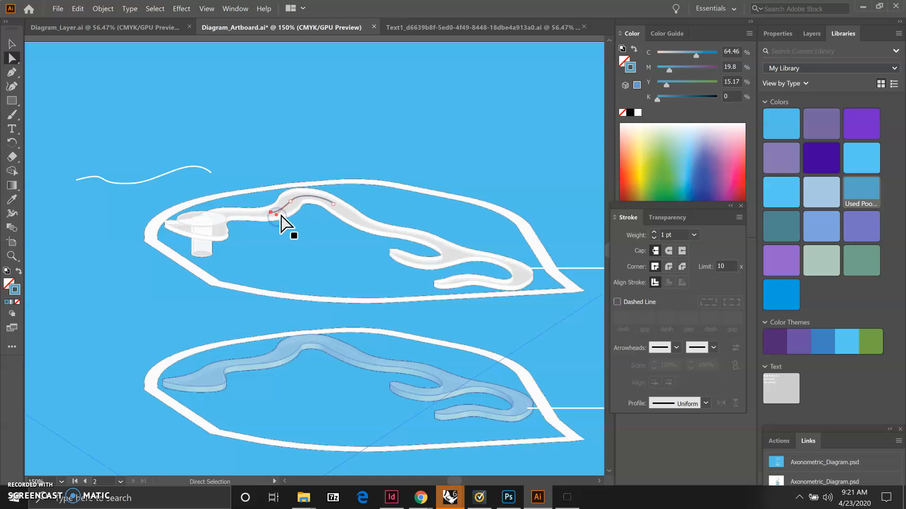
# Select the whole blue flow line and apply the Arrow 5 arrowhead to its end point.
pyautogui.click(12, 44)
pyautogui.click(297, 107)
pyautogui.click(330, 201)
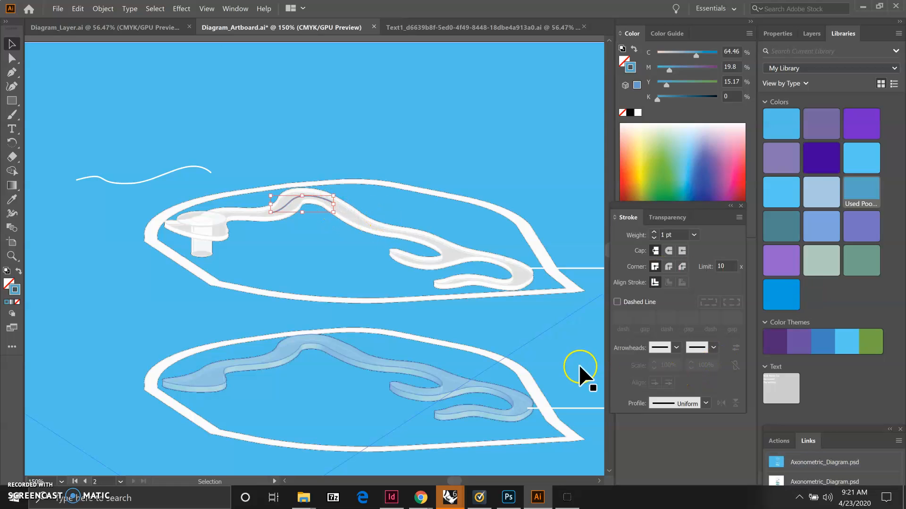
pyautogui.click(712, 348)
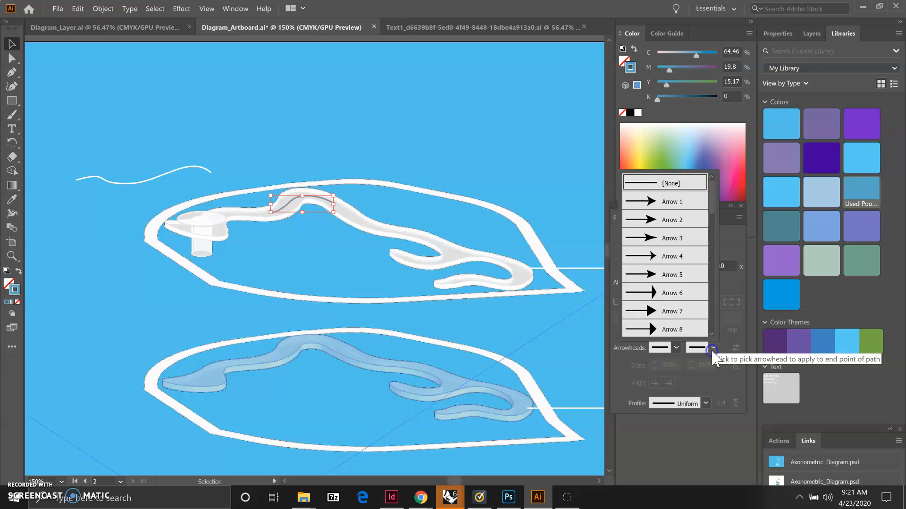
pyautogui.click(653, 278)
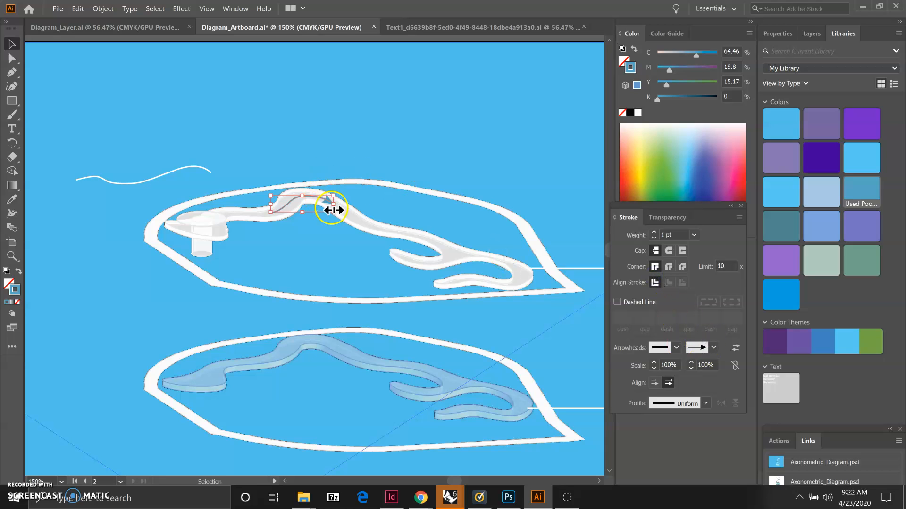
# Adjust the scale of the blue flow line's end arrowhead and deselect the path.
pyautogui.click(705, 366)
pyautogui.click(705, 366)
pyautogui.click(327, 103)
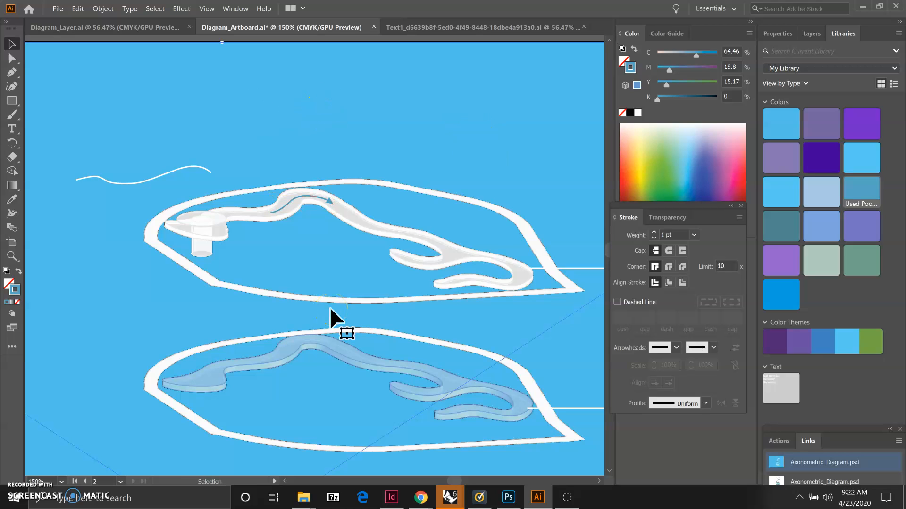
pyautogui.click(337, 203)
pyautogui.moveTo(338, 205)
pyautogui.mouseDown()
pyautogui.moveTo(366, 226)
pyautogui.moveTo(404, 234)
pyautogui.moveTo(348, 216)
pyautogui.moveTo(520, 270)
pyautogui.moveTo(500, 286)
pyautogui.moveTo(384, 273)
pyautogui.moveTo(328, 203)
pyautogui.moveTo(409, 347)
pyautogui.moveTo(358, 358)
pyautogui.moveTo(311, 415)
pyautogui.moveTo(417, 453)
pyautogui.moveTo(419, 404)
pyautogui.moveTo(394, 235)
pyautogui.mouseUp()
pyautogui.click(559, 502)
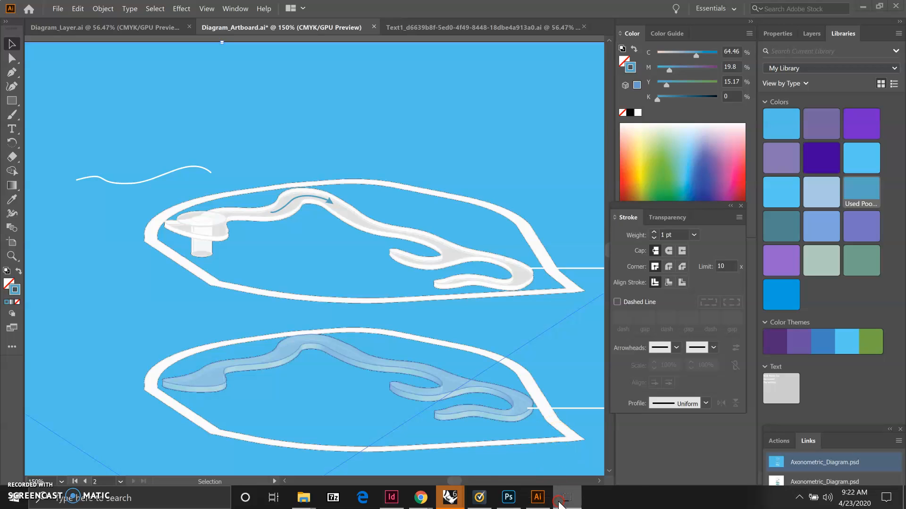